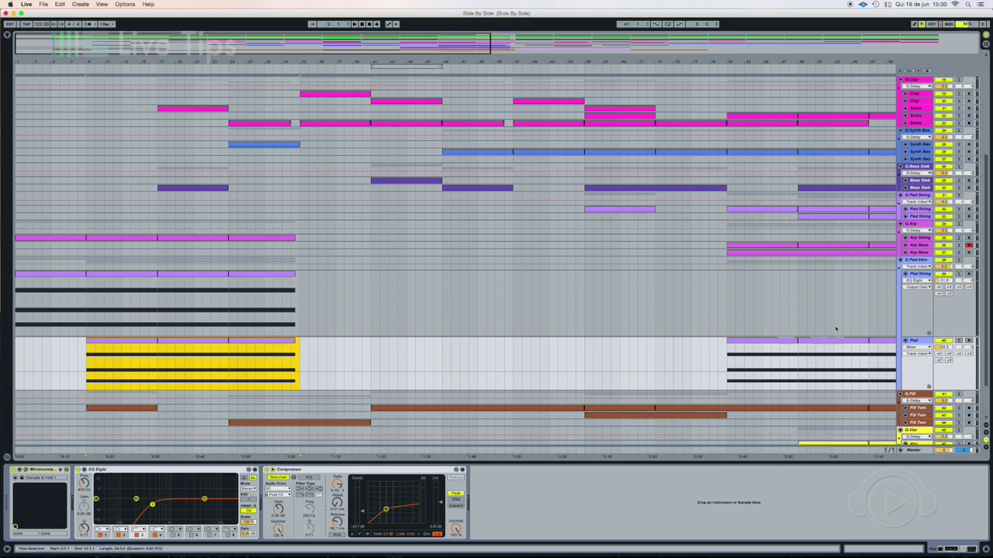
- Review the effect devices on the G.Pad Intro group and on its Pad String track
left_click(920, 262)
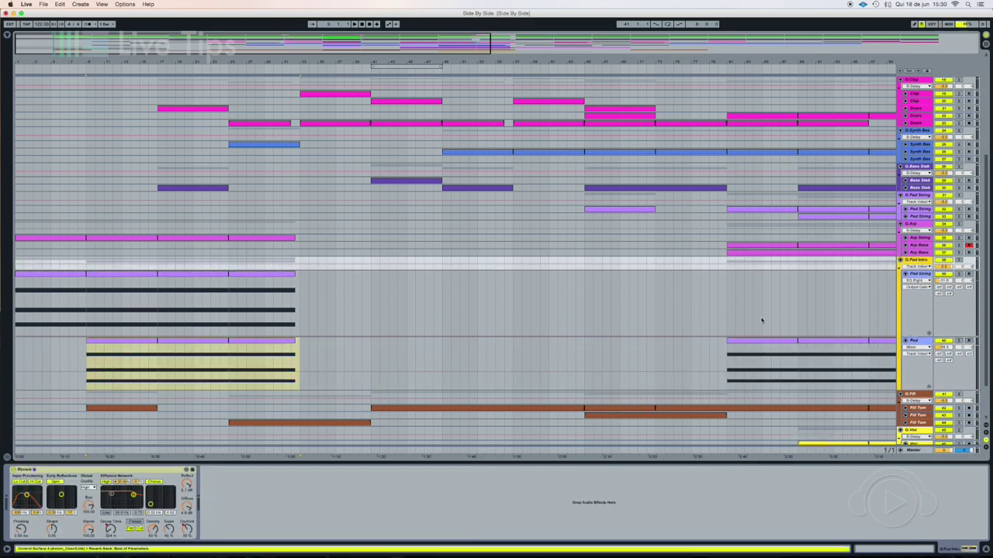
left_click(69, 275)
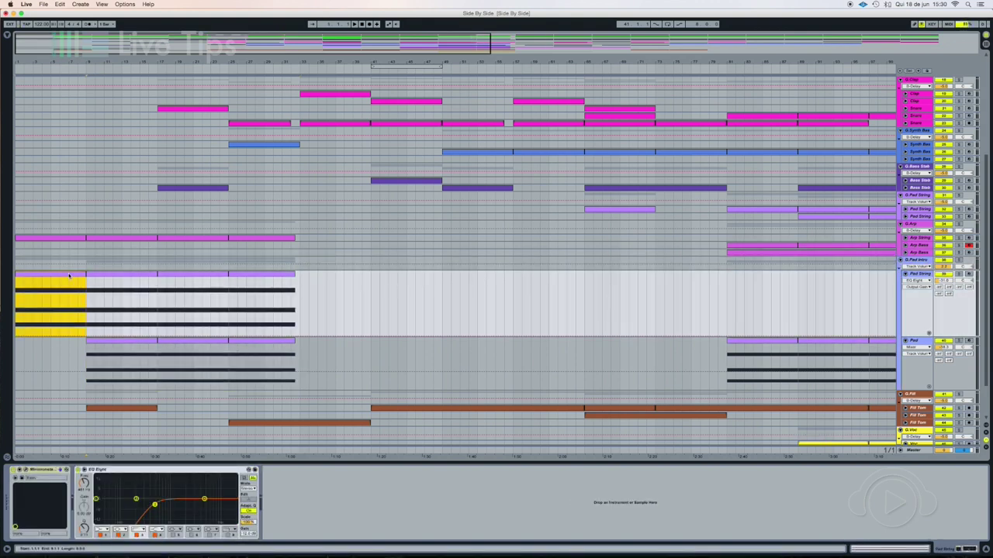
left_click(915, 262)
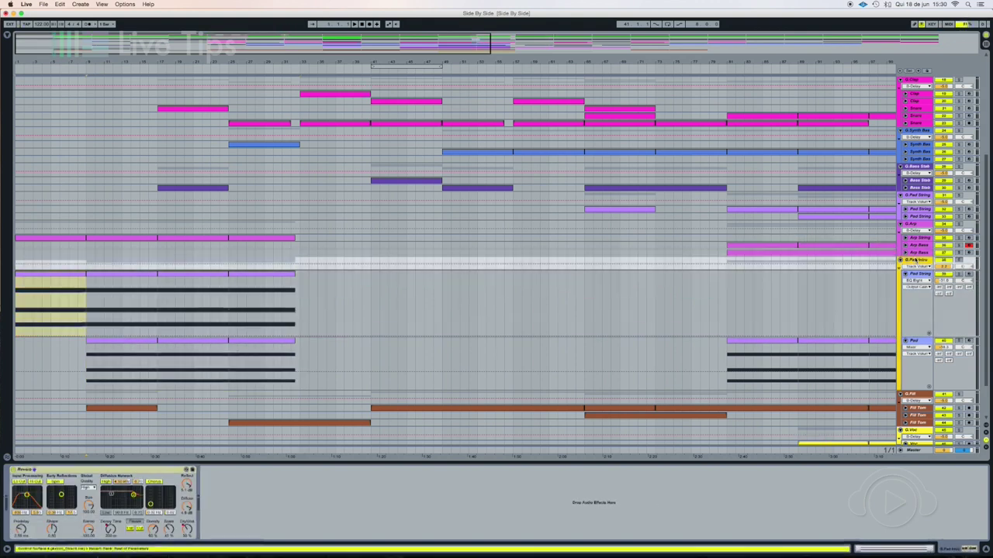
left_click(68, 277)
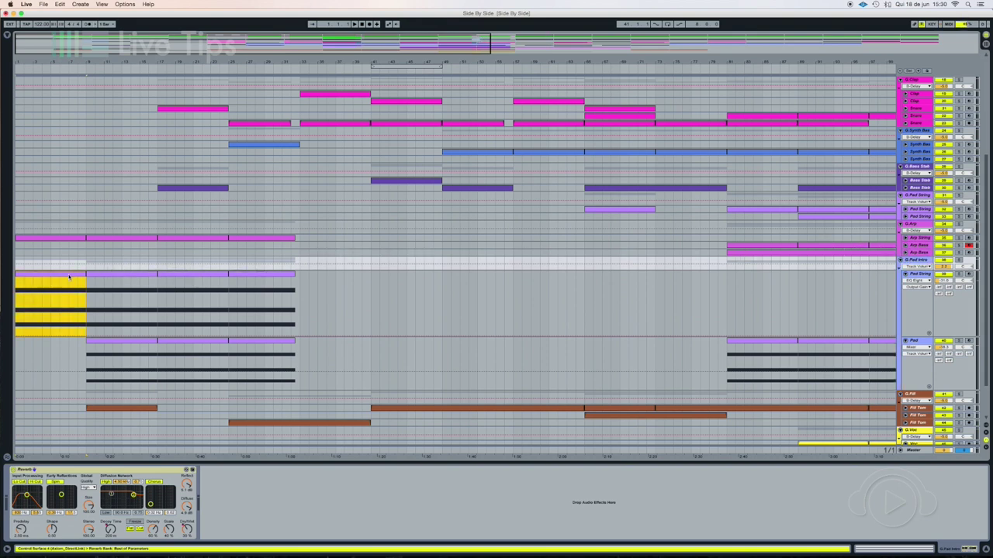
left_click(190, 284)
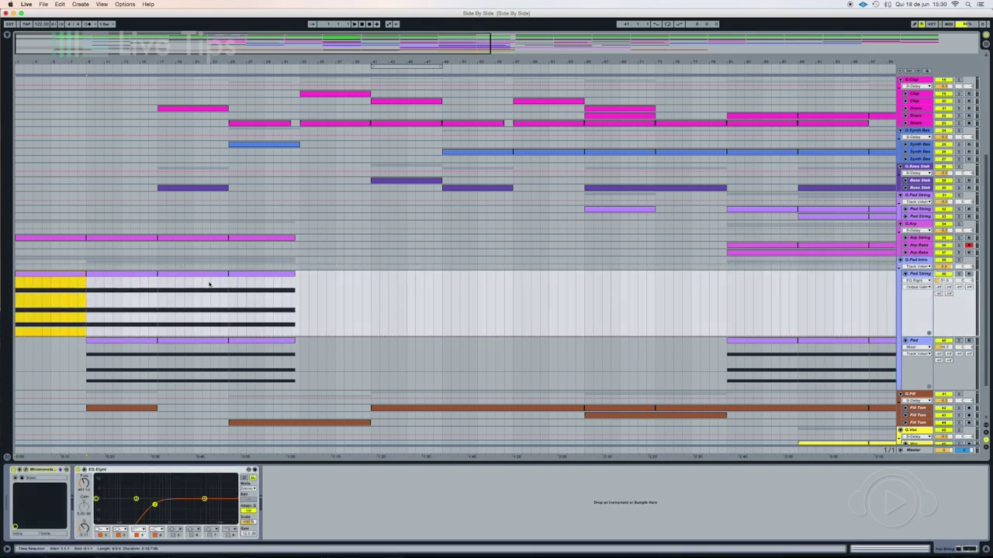
left_click(917, 275)
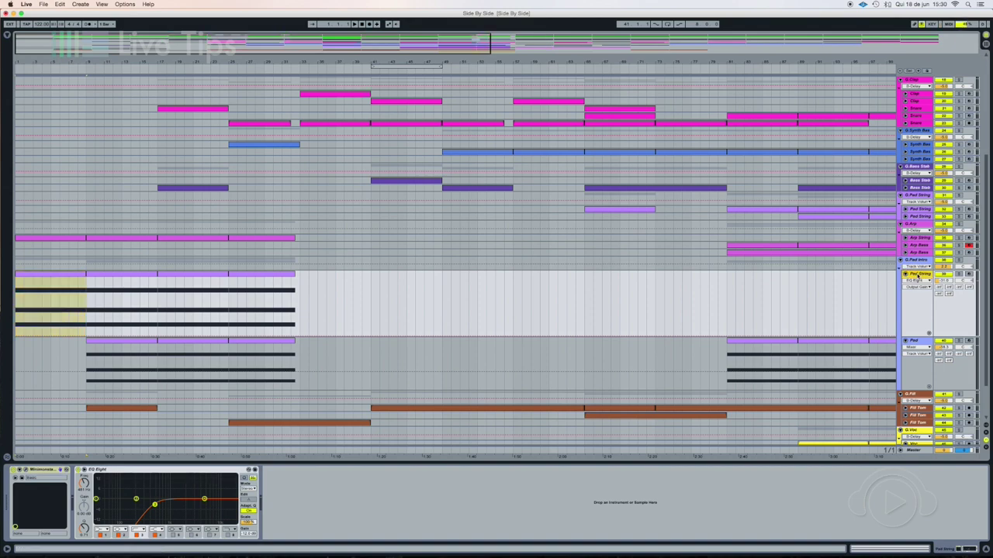
- Draw a track volume fade-in over the first Pad String clip in the arrangement
key("Tab")
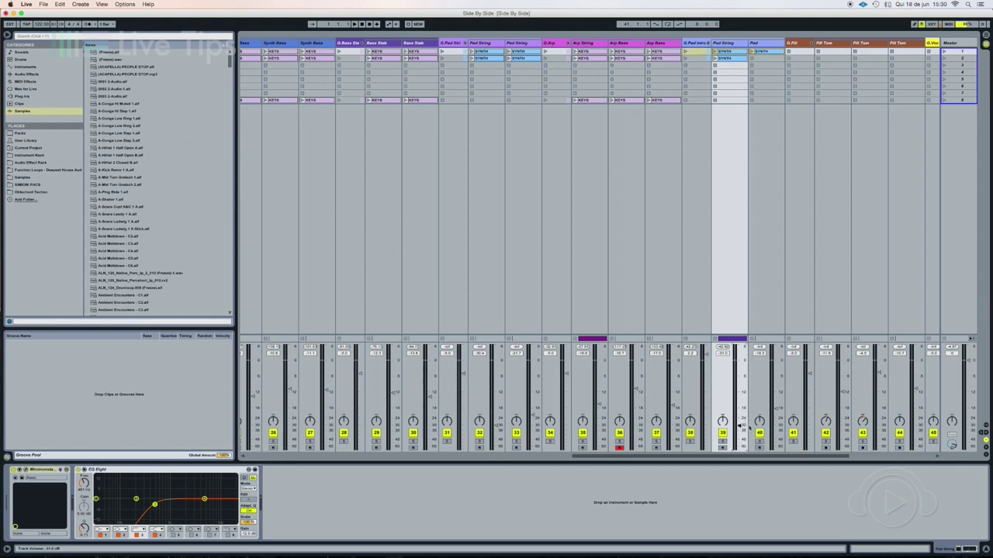
key("Tab")
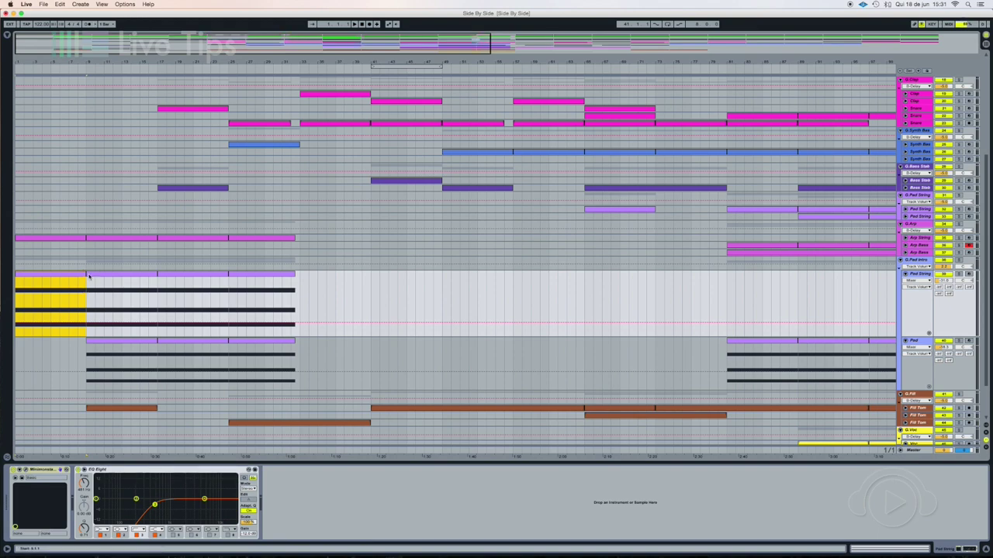
key("Tab")
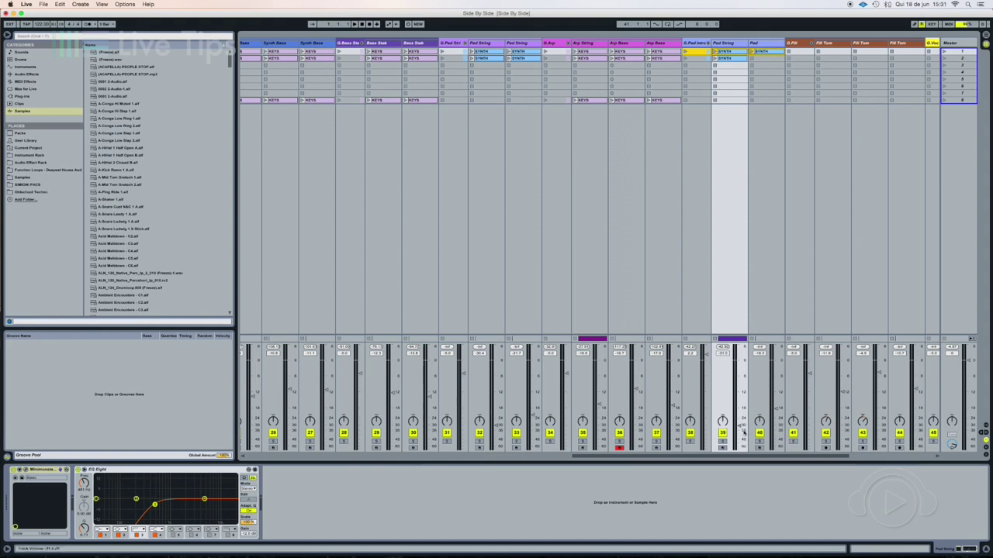
key("Tab")
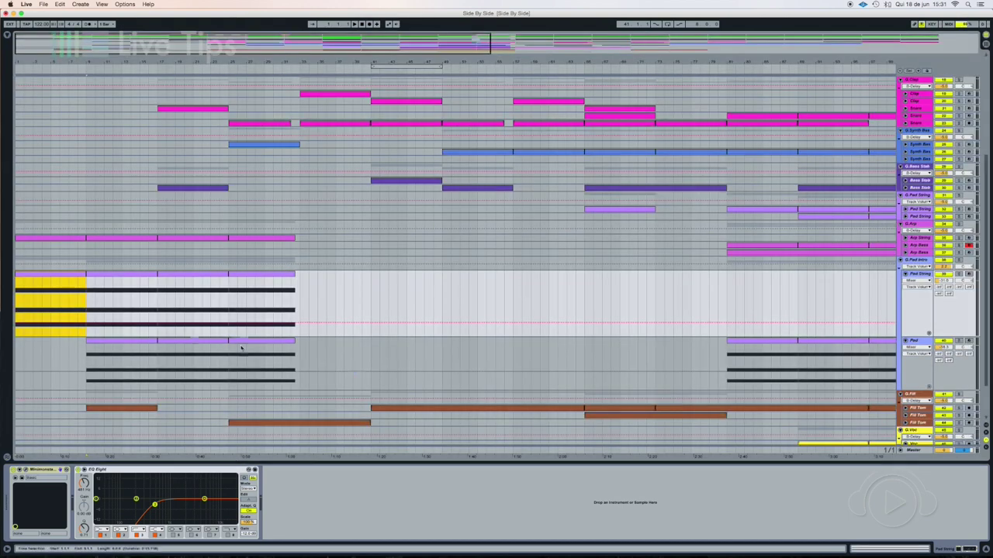
left_click_drag(65, 325, 22, 332)
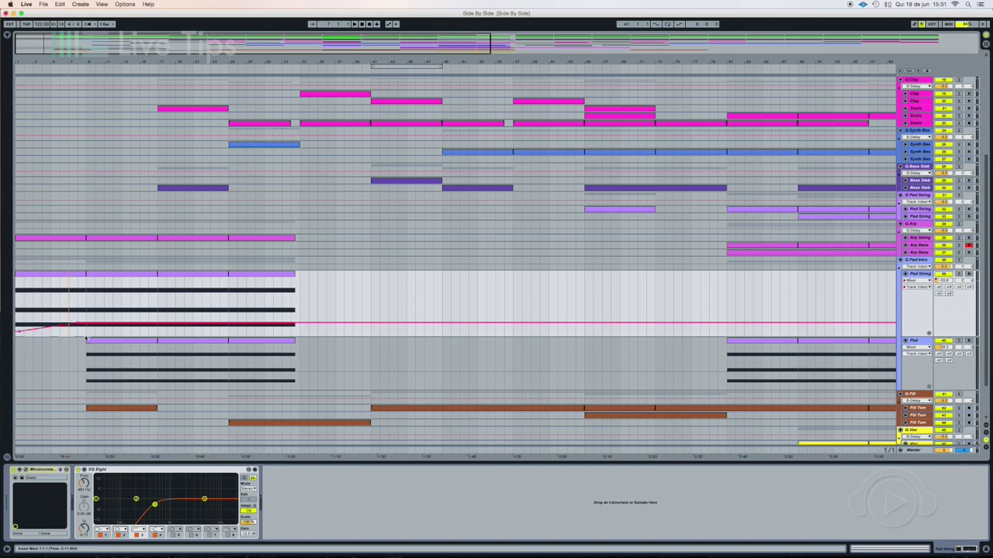
- Delete the volume automation from the Pad String track's mixer fader
key("Tab")
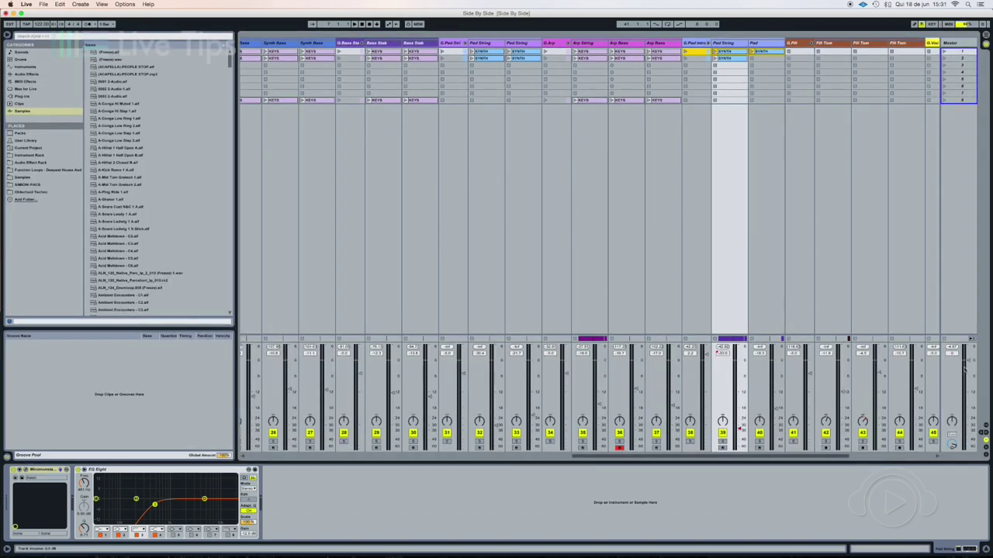
left_click(725, 44)
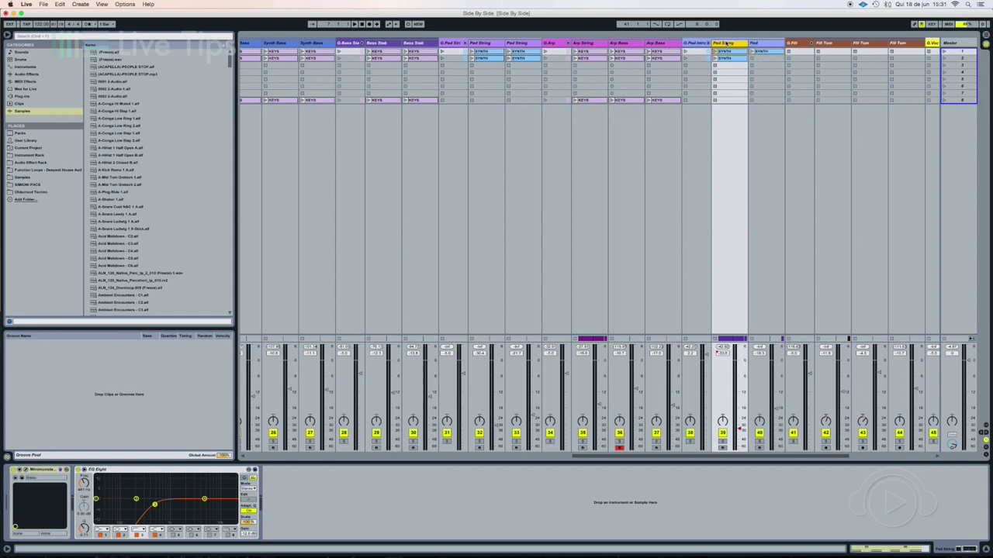
key("Right")
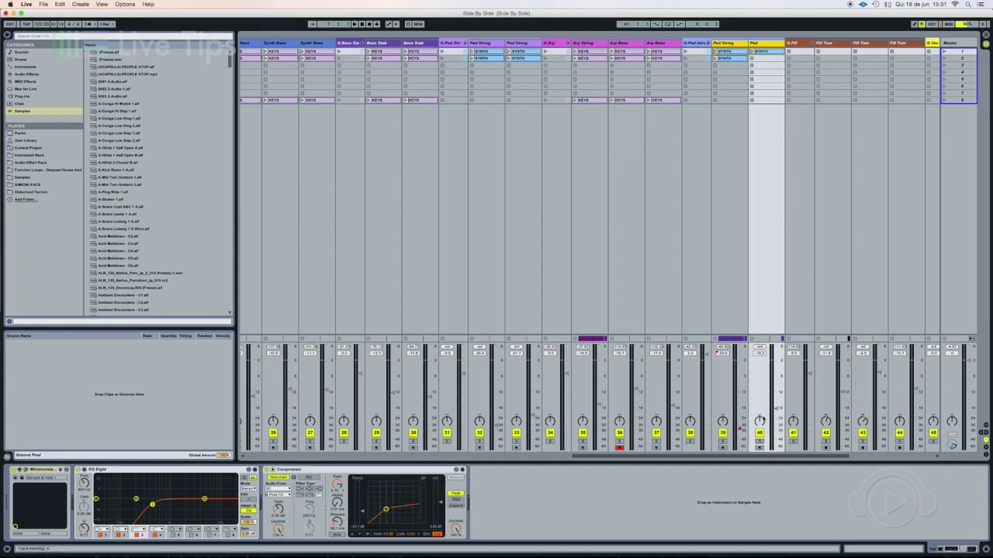
left_click_drag(776, 410, 776, 397)
right_click(739, 427)
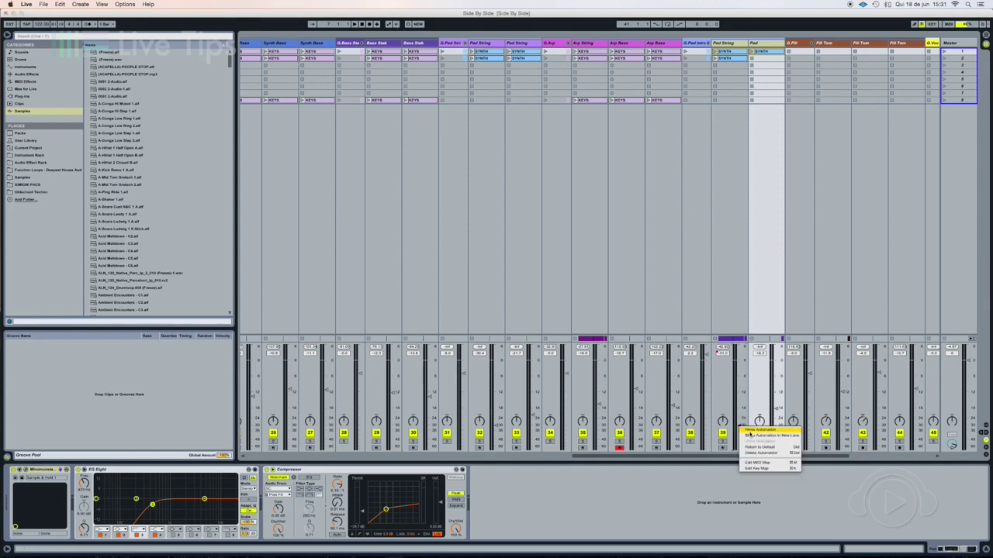
left_click(751, 456)
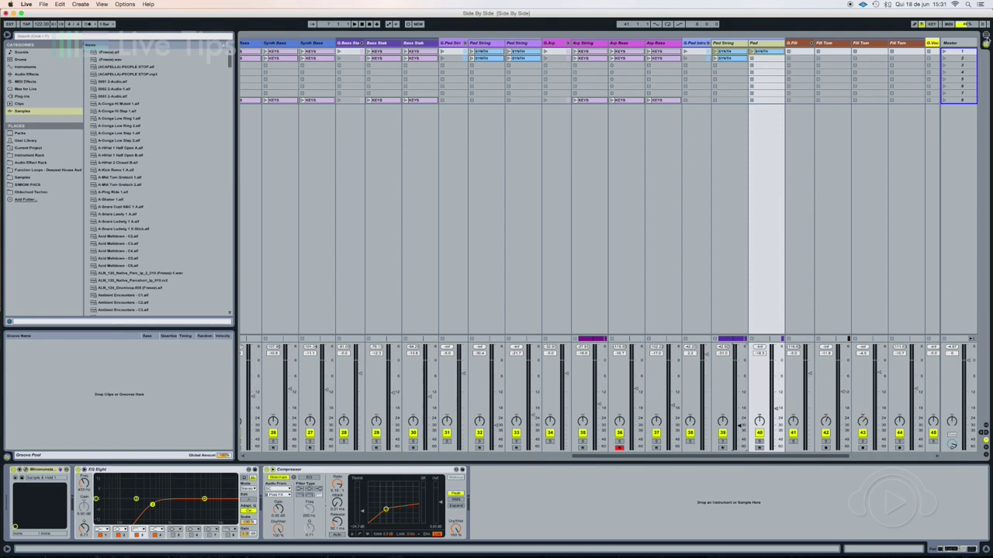
- Play the arrangement from the last Pad String clip and raise the Pad String track's volume to about -26 dB
left_click(985, 37)
left_click(258, 326)
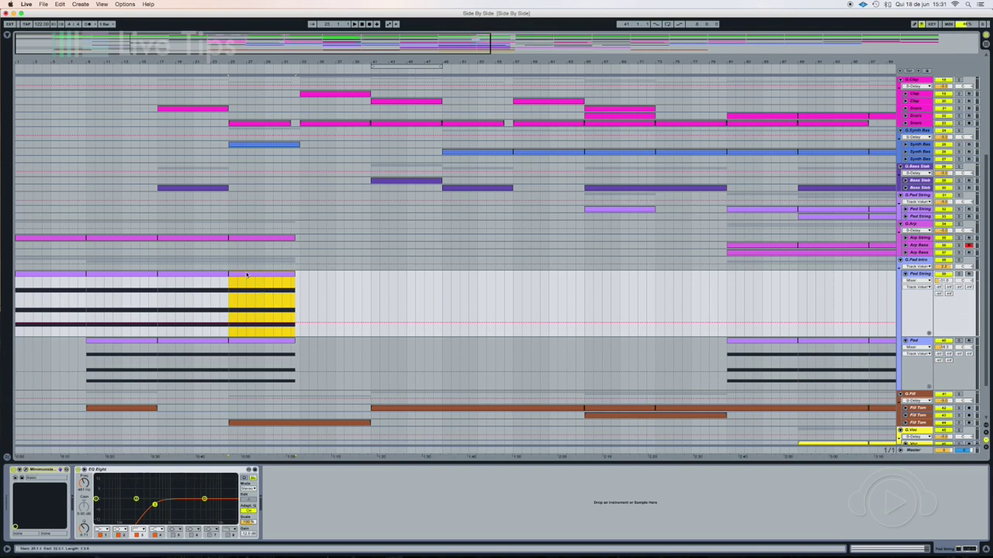
key("space")
key("Tab")
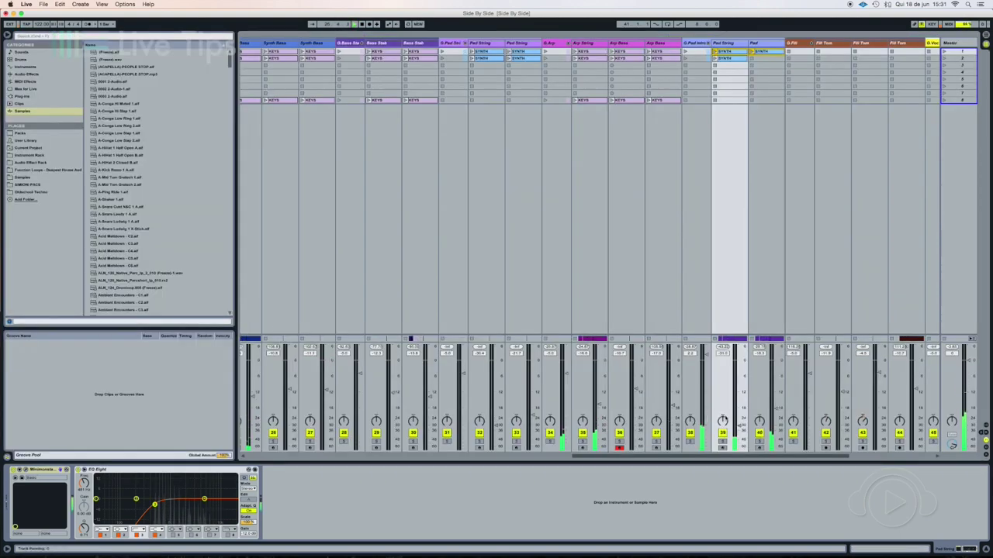
left_click_drag(739, 426, 739, 423)
key("Tab")
- Add the Utility audio effect after EQ Eight on the Pad String track
left_click(79, 275)
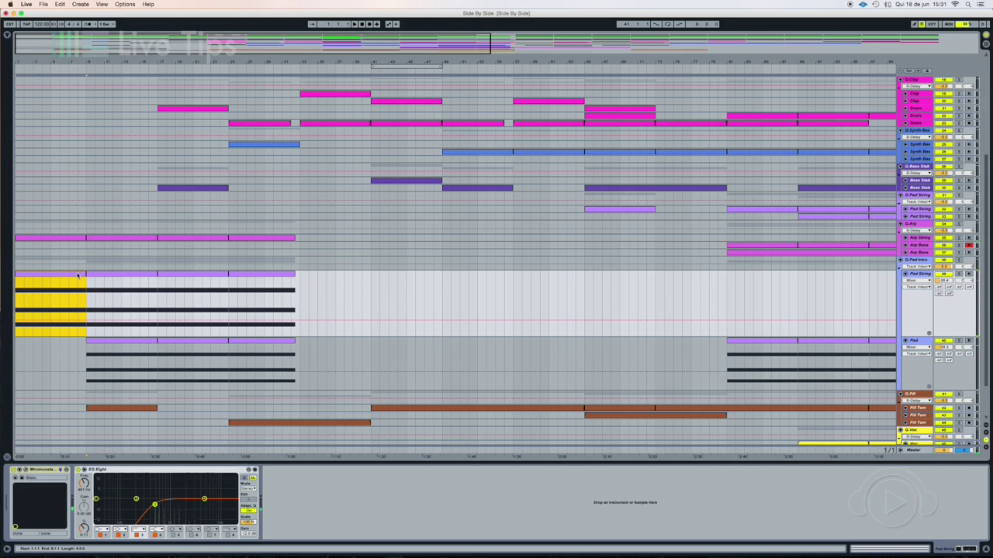
left_click(7, 36)
left_click(27, 74)
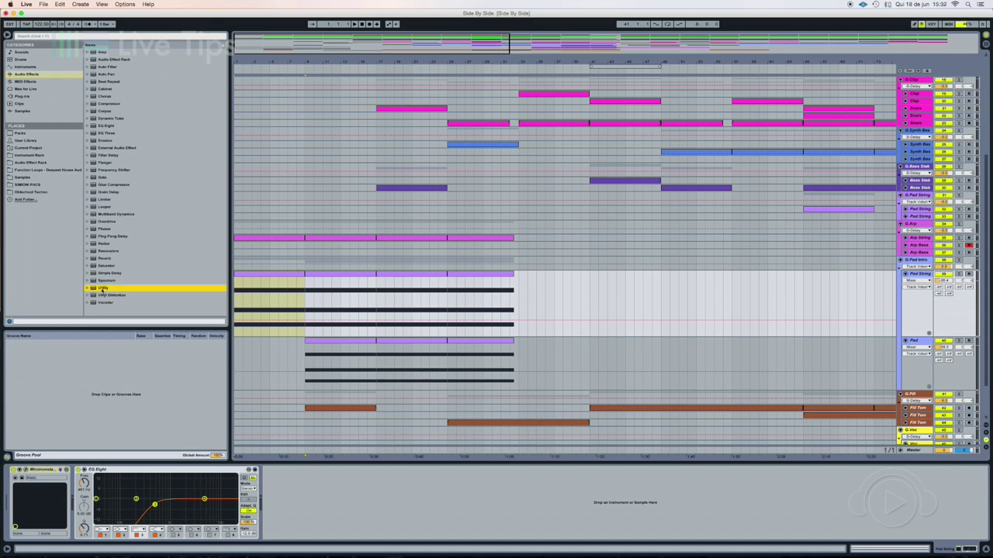
left_click_drag(131, 291, 332, 297)
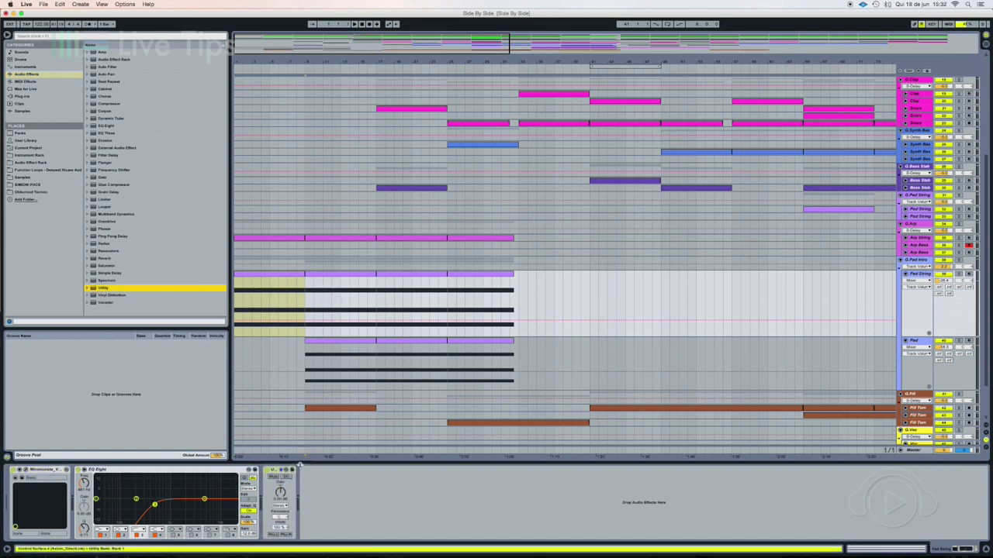
- Draw a fade-in on the Pad String's Utility gain automation, rising from the song start to bar 25
left_click(280, 493)
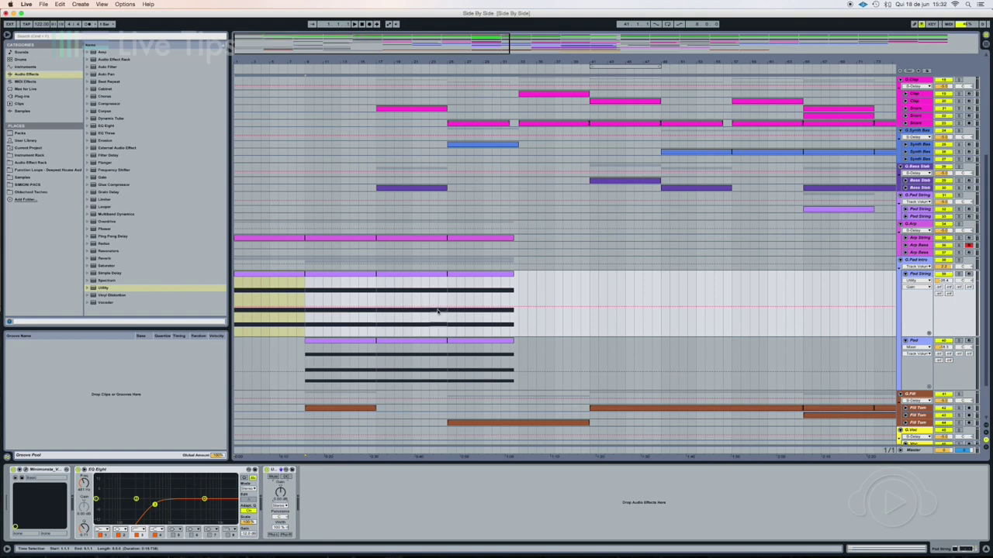
left_click(372, 305)
left_click_drag(345, 307, 235, 324)
- Play from the first Pad String clip and lower the Utility gain envelope at the end of the last clip, around bar 33
left_click(244, 278)
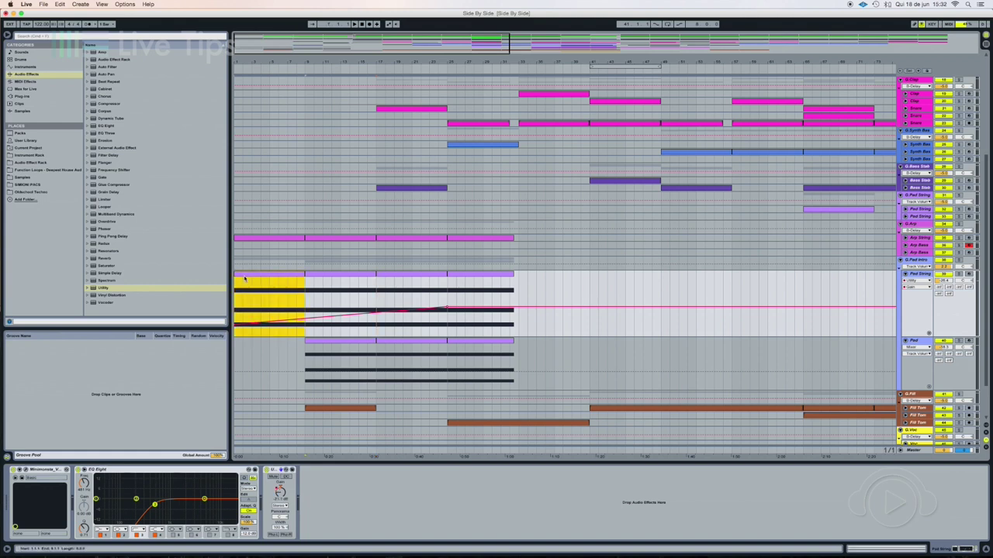
key("space")
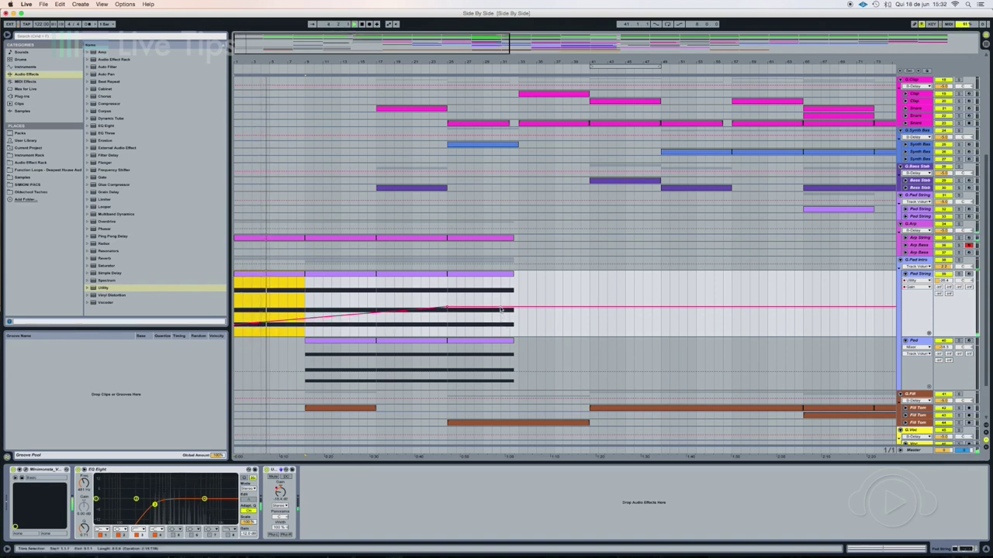
left_click_drag(509, 308, 519, 317)
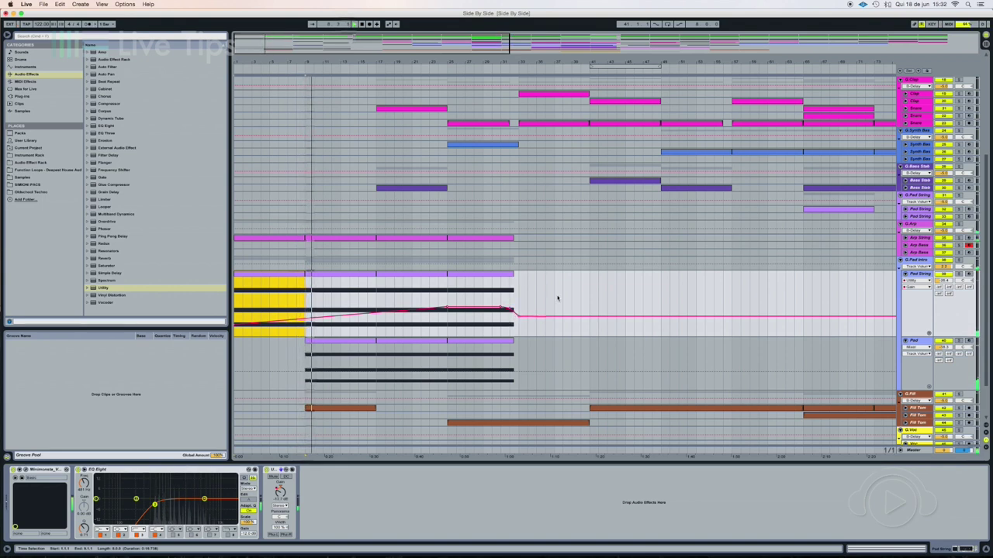
- Fine-tune the Pad String track's volume fader in the mixer and display its Utility gain automation in the arrangement
left_click(335, 344)
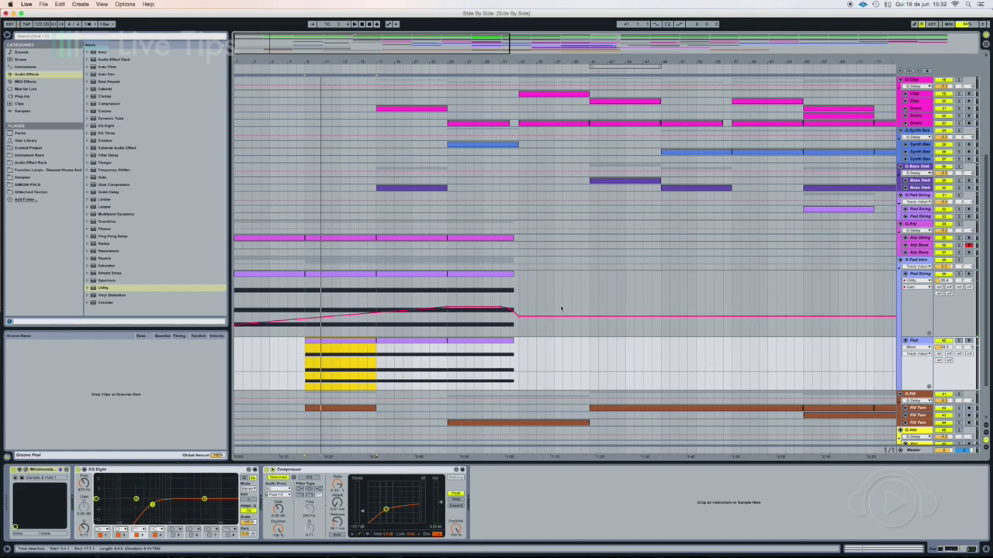
left_click(918, 276)
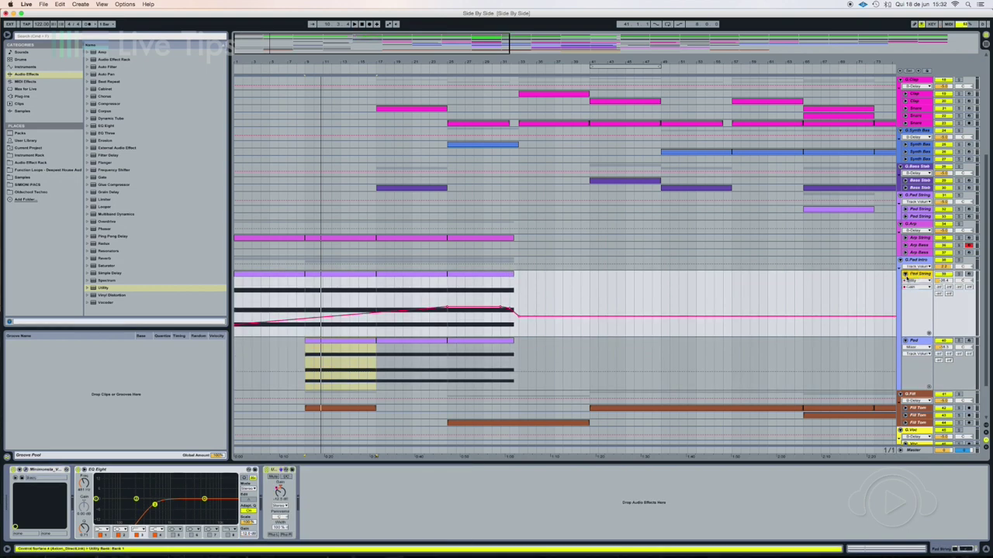
key("Tab")
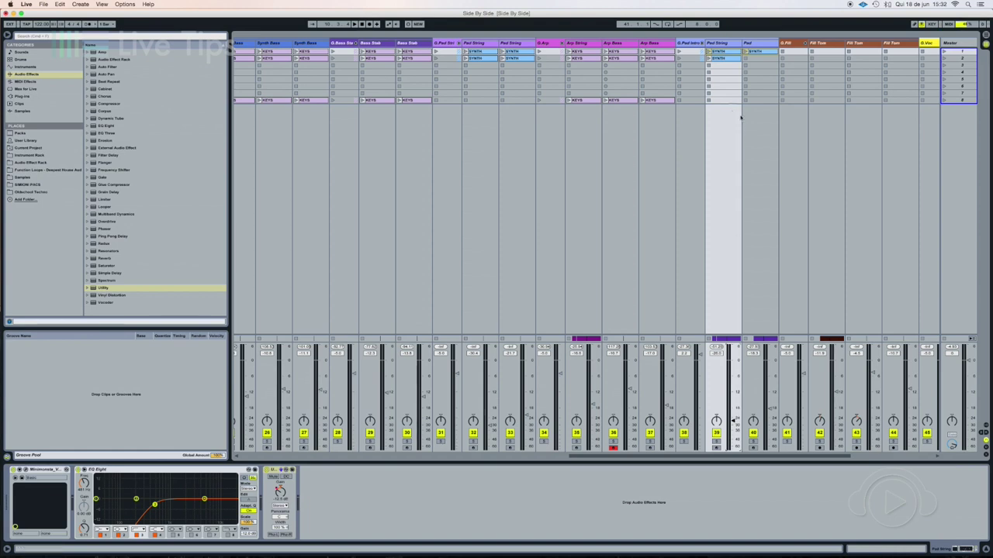
key("Tab")
left_click(918, 276)
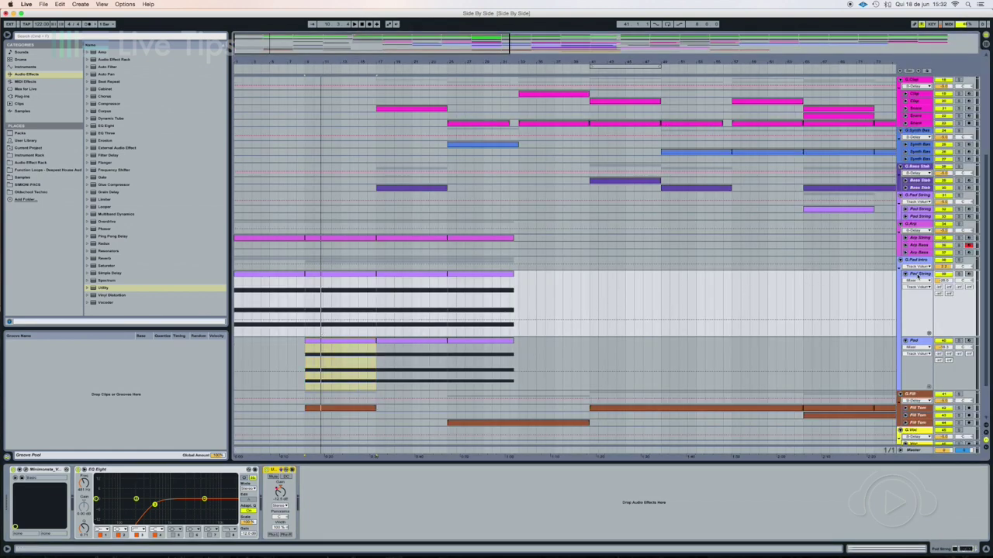
left_click(403, 425)
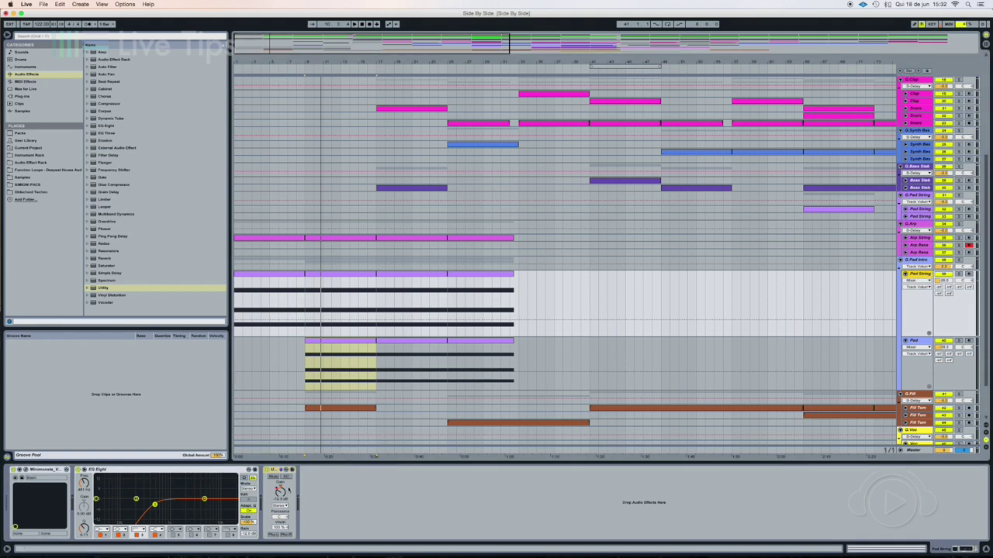
left_click(280, 493)
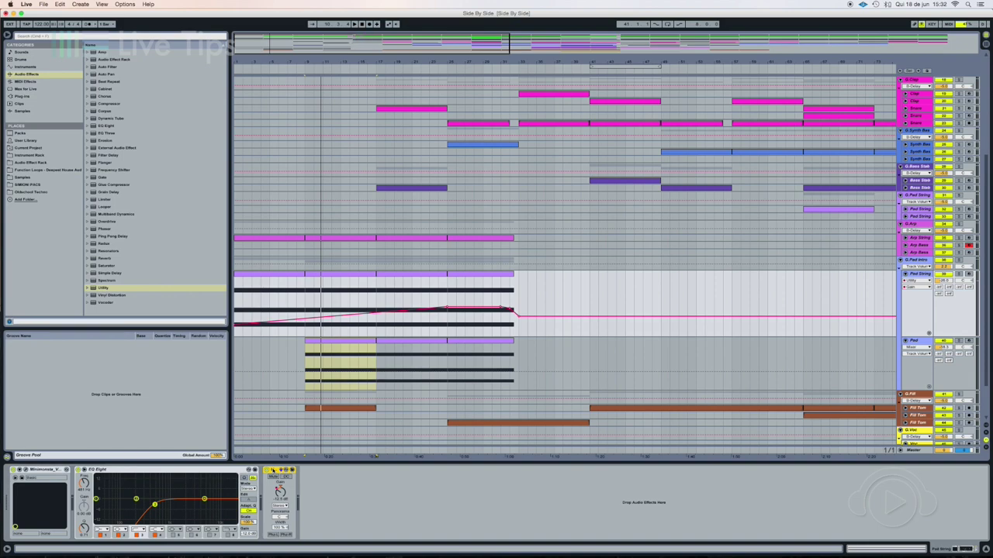
- Copy the Utility with its gain automation to the Pad track and add a gain breakpoint at the first Pad clip's start
left_click(361, 358)
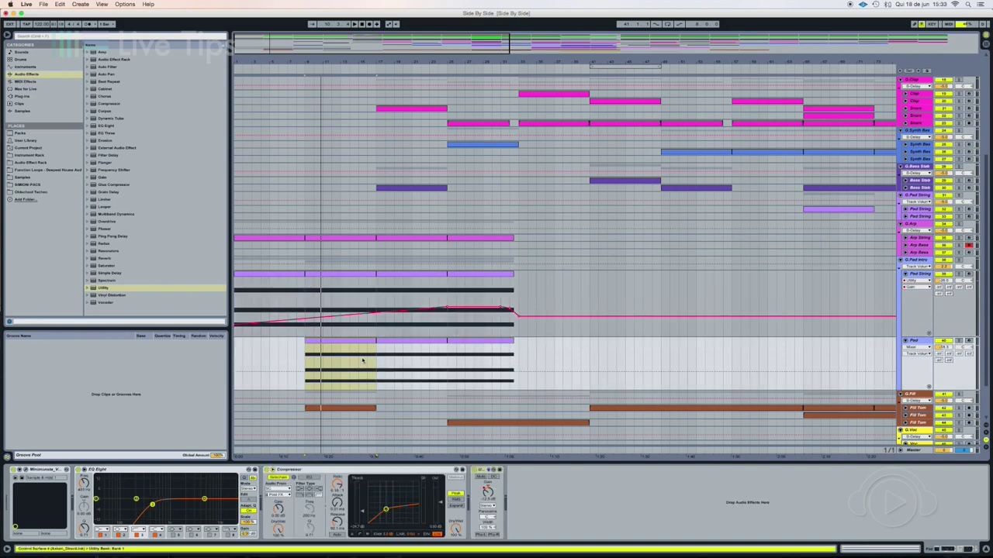
scroll(525, 380, "up", 1)
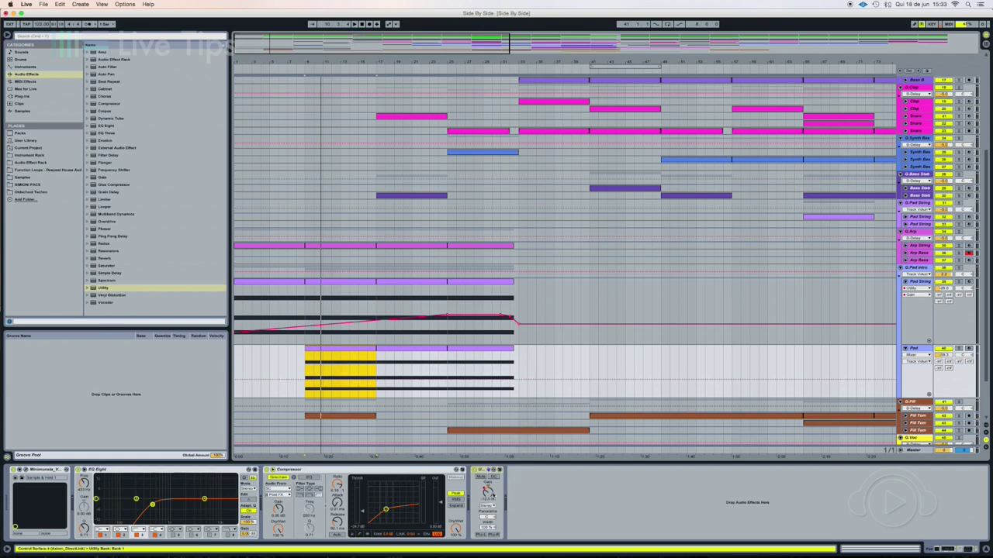
left_click(489, 494)
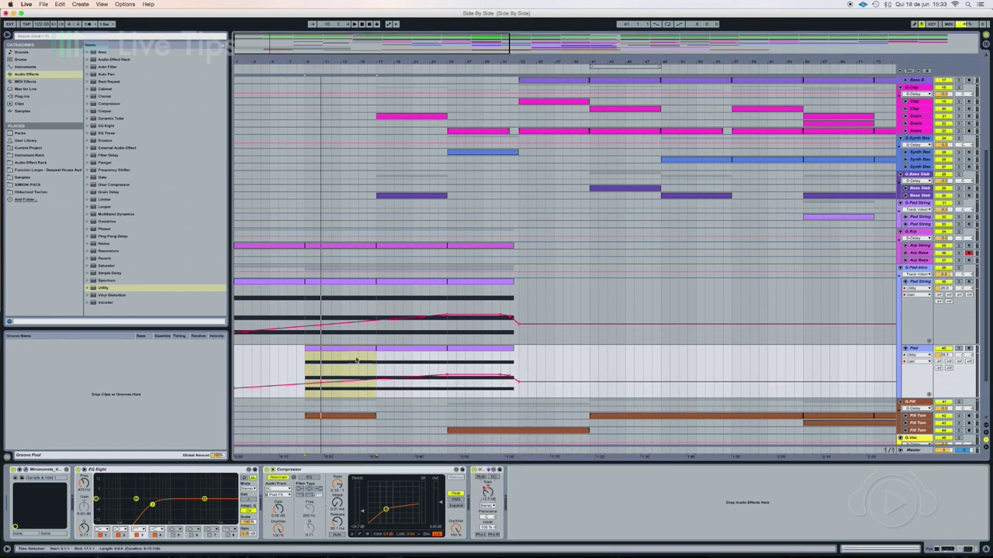
left_click(308, 387)
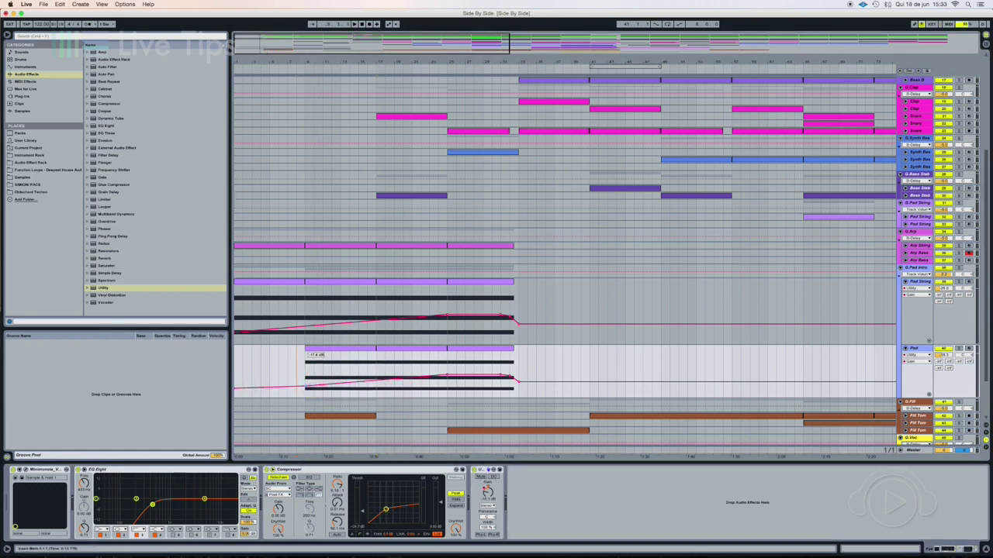
- Play the arrangement from the first Pad String clip with the system volume raised to hear both pads' fade-in
left_click(267, 284)
key("space")
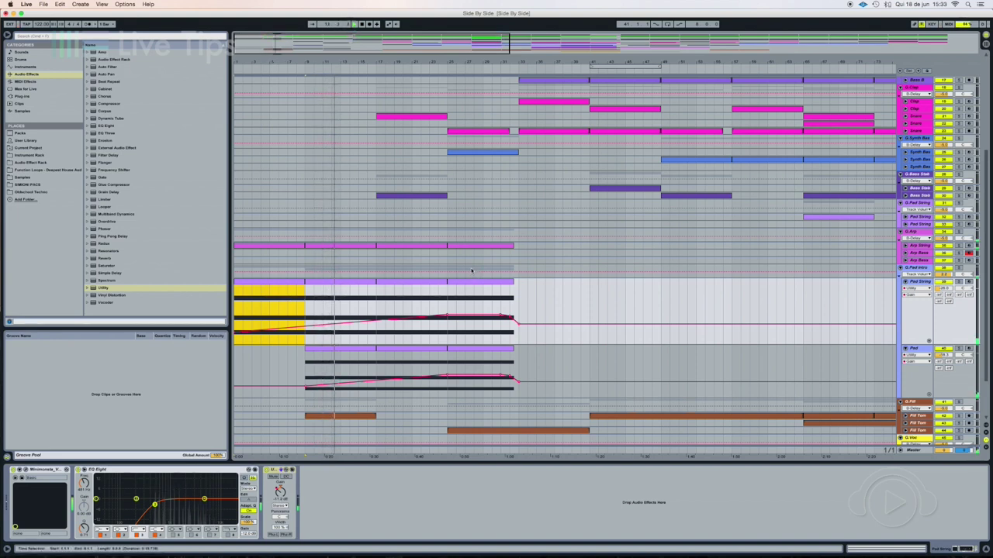
key("XF86AudioRaiseVolume")
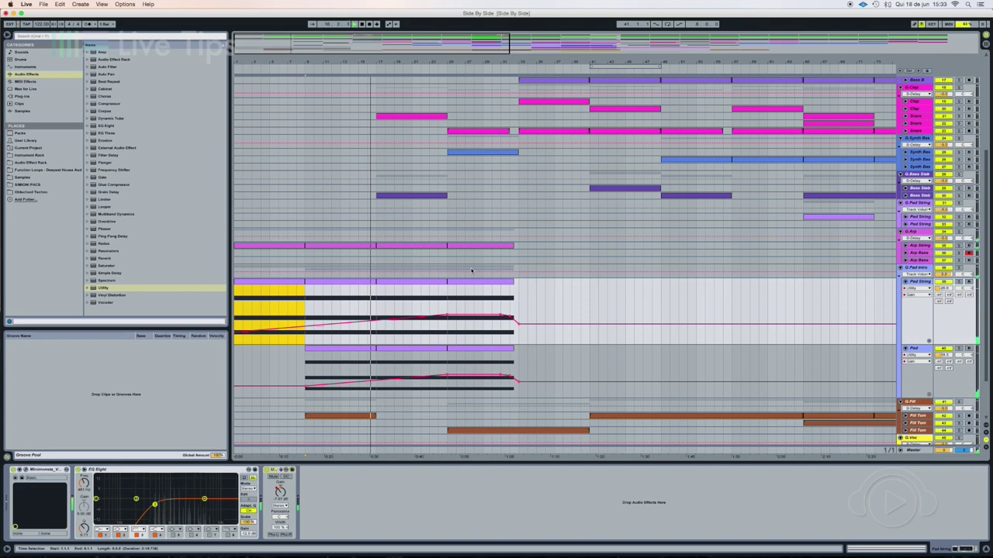
key("XF86AudioRaiseVolume")
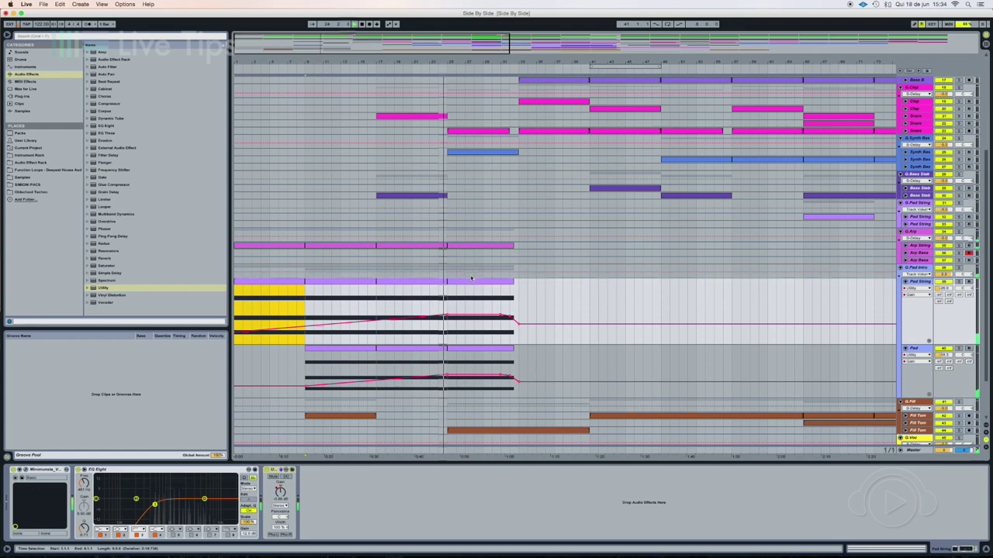
- Select the last Pad String clip, visit the track's fader in the mixer, and redisplay its Utility automation in the arrangement
left_click(471, 283)
key("Tab")
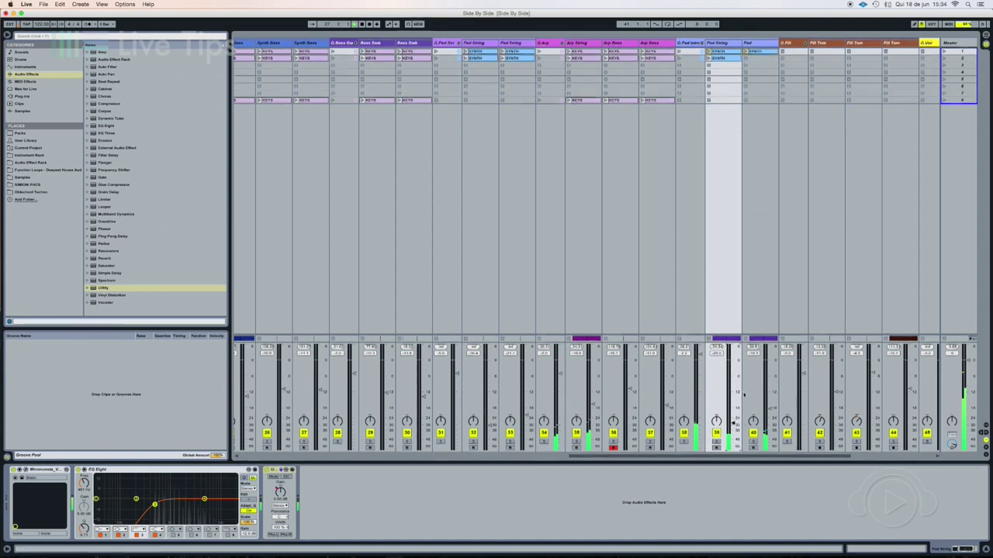
key("Tab")
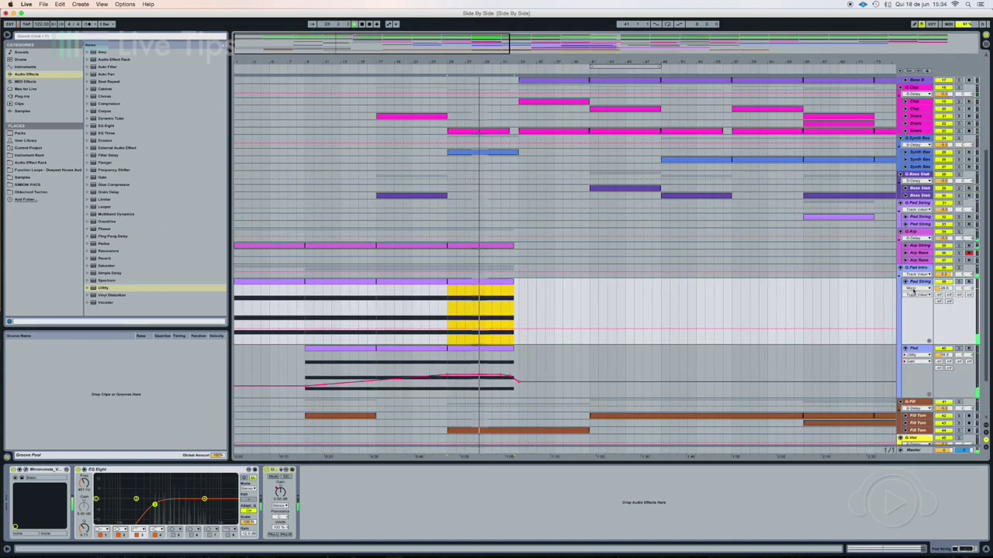
left_click(920, 288)
left_click(913, 308)
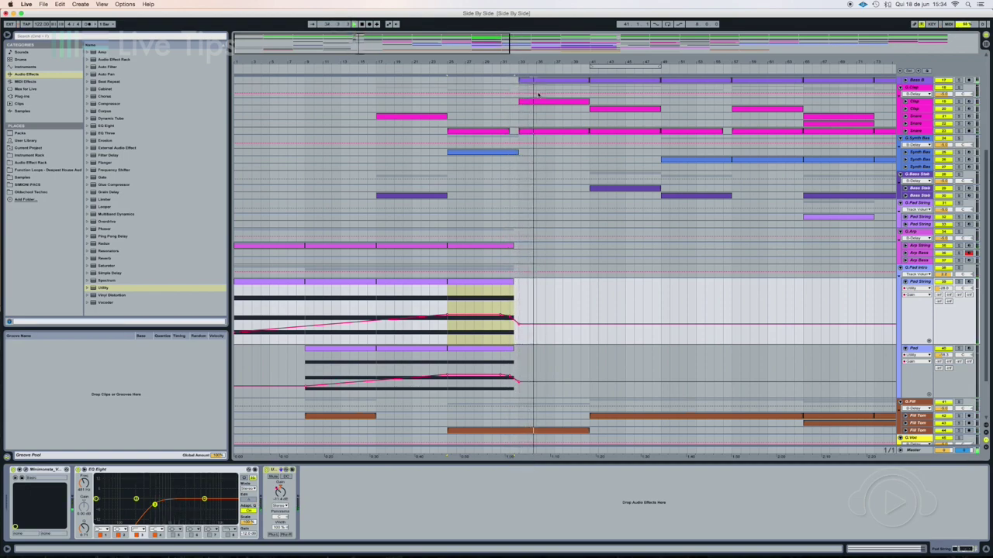
- Stop playback and check the Utility gain at the third and last Pad String clips by selecting each one
scroll(542, 282, "down", 2)
key("space")
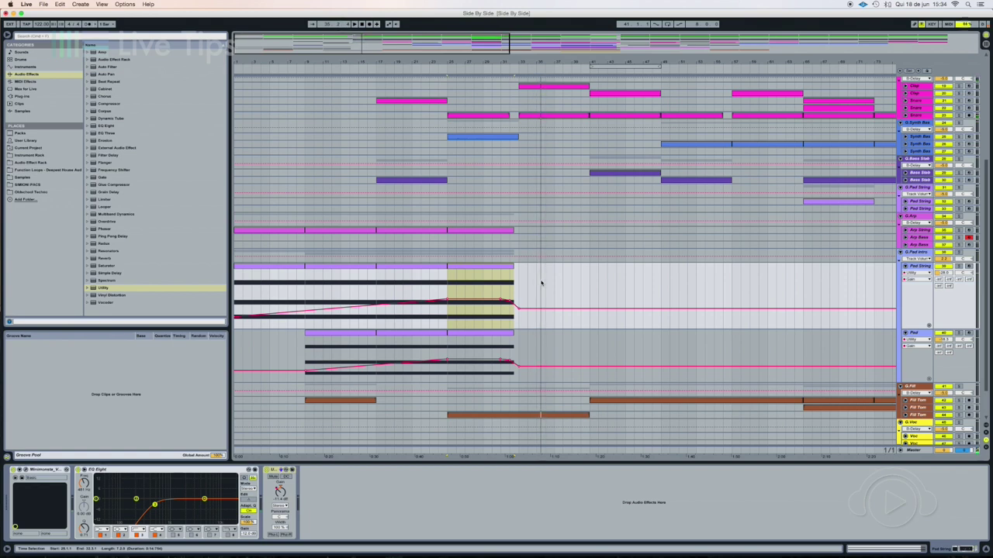
scroll(528, 248, "up", 2)
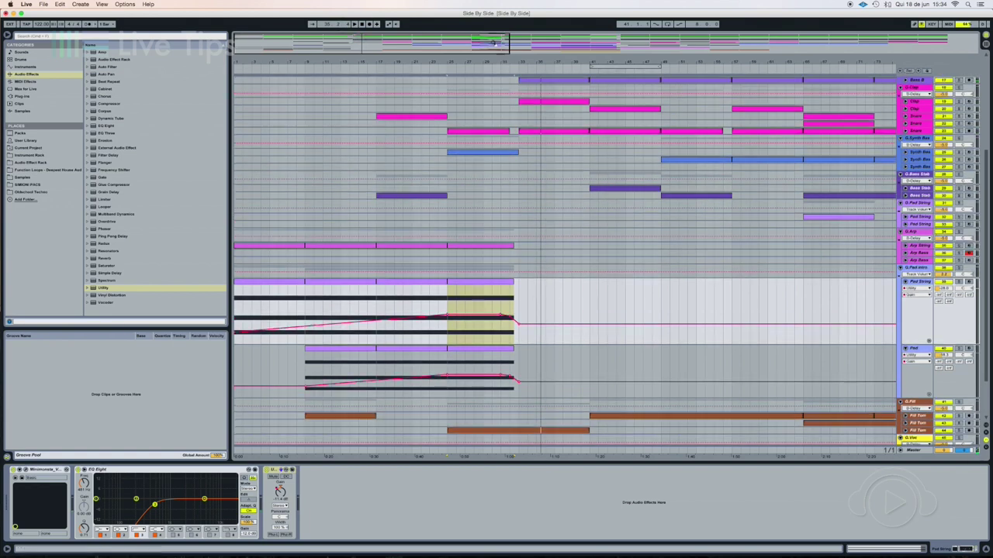
left_click(421, 283)
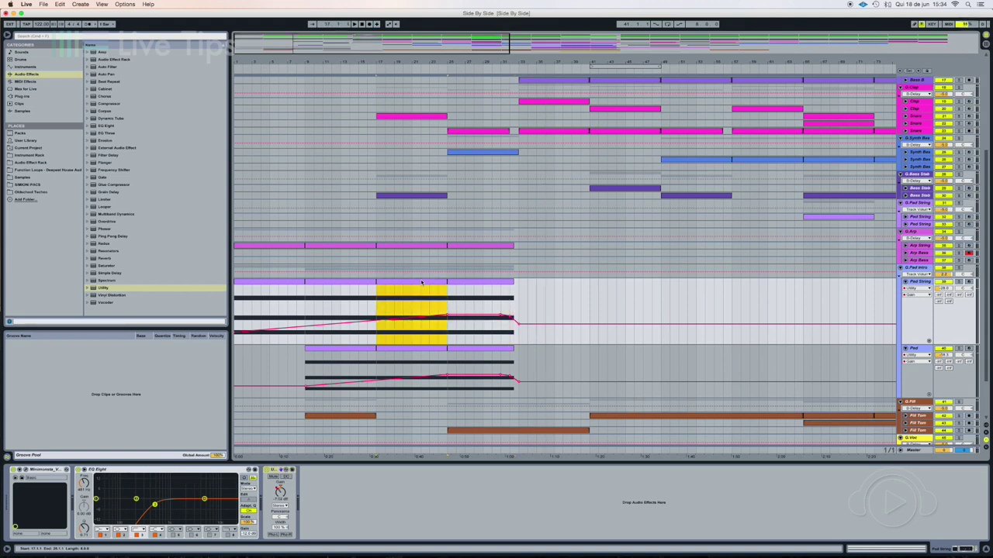
left_click(466, 284)
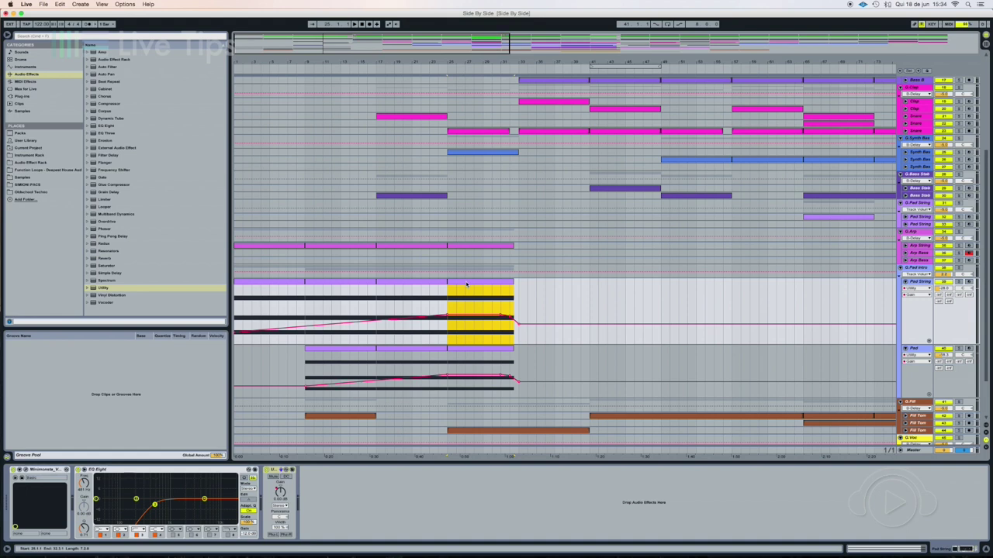